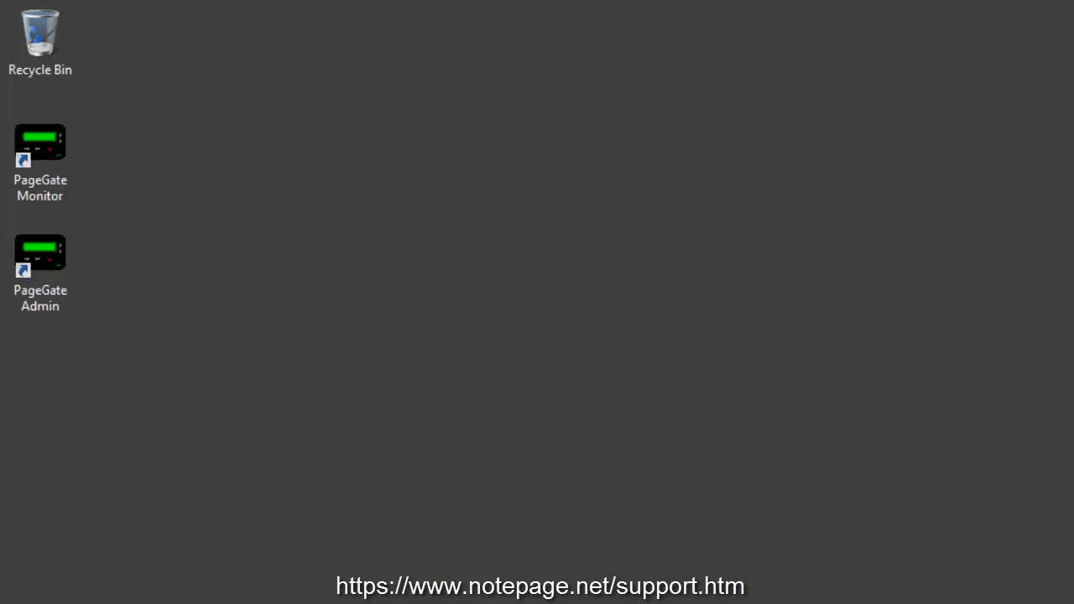
# - Launch PageGate Admin and open the Program > Template settings
pyautogui.doubleClick(48, 252)
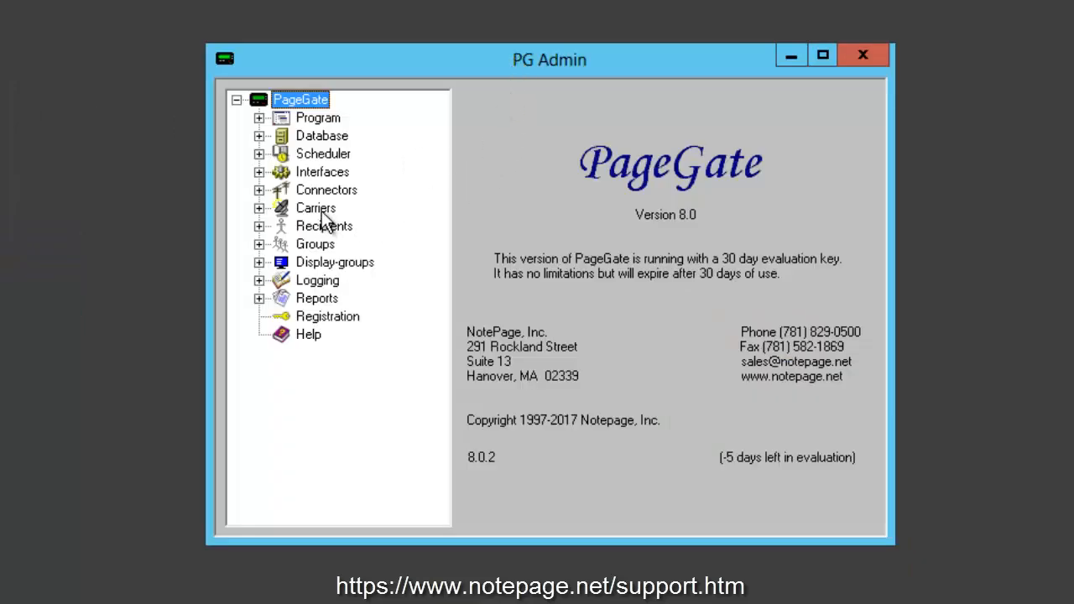
pyautogui.click(259, 118)
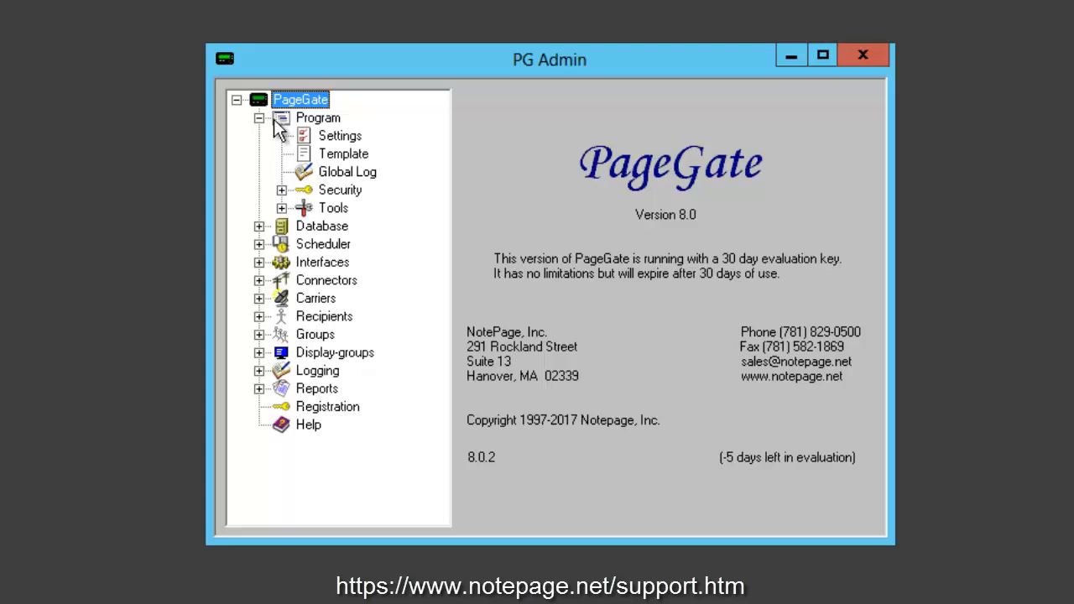
pyautogui.click(326, 155)
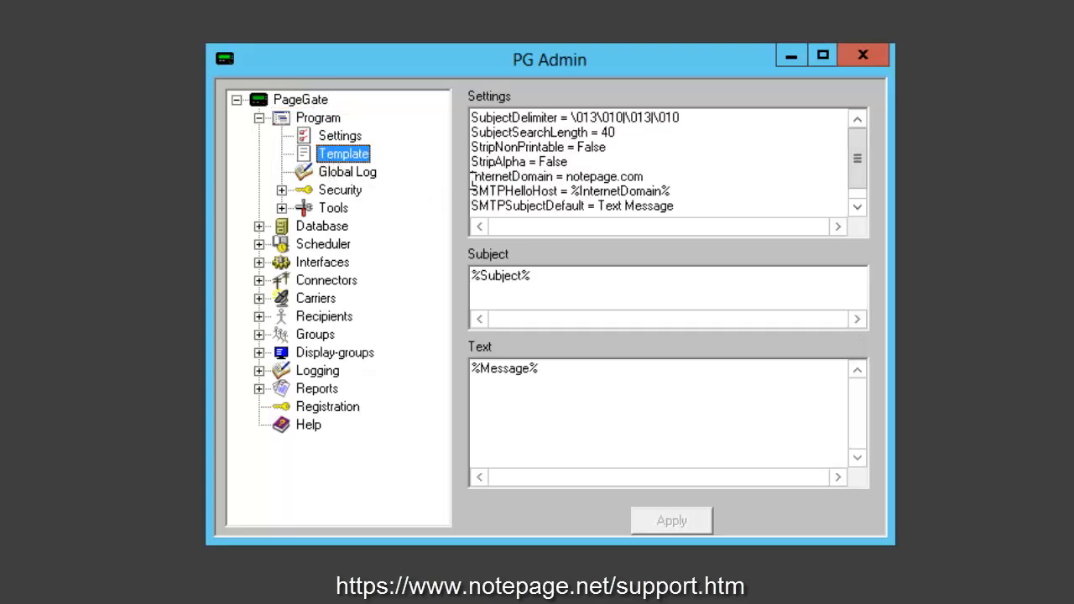
# - Replace notepage.com with publicagency.state.us on the InternetDomain line and apply the change
pyautogui.moveTo(471, 178); pyautogui.dragTo(567, 178)
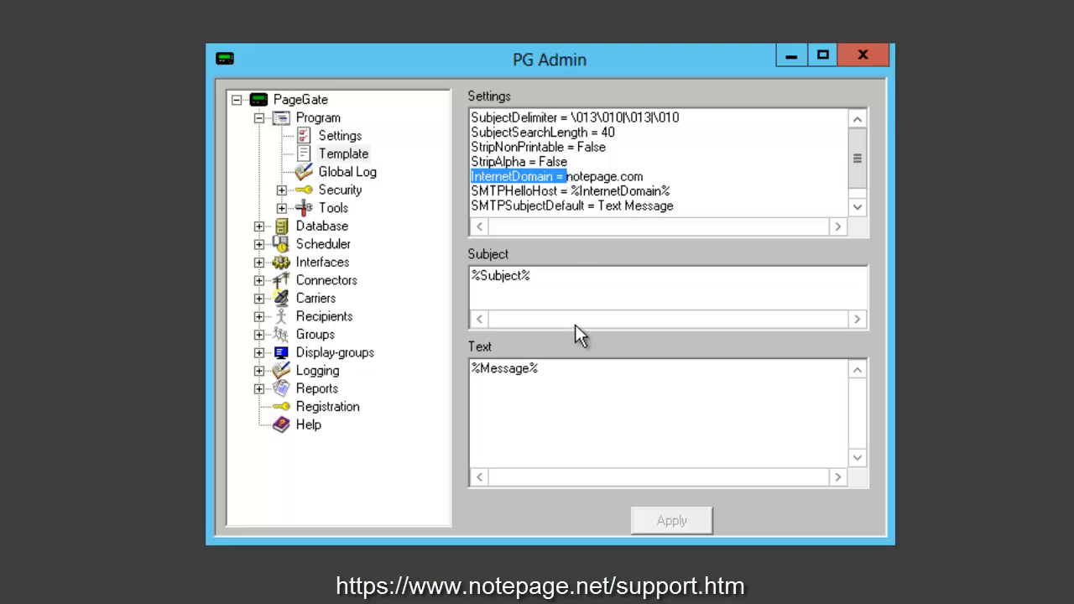
pyautogui.click(566, 177)
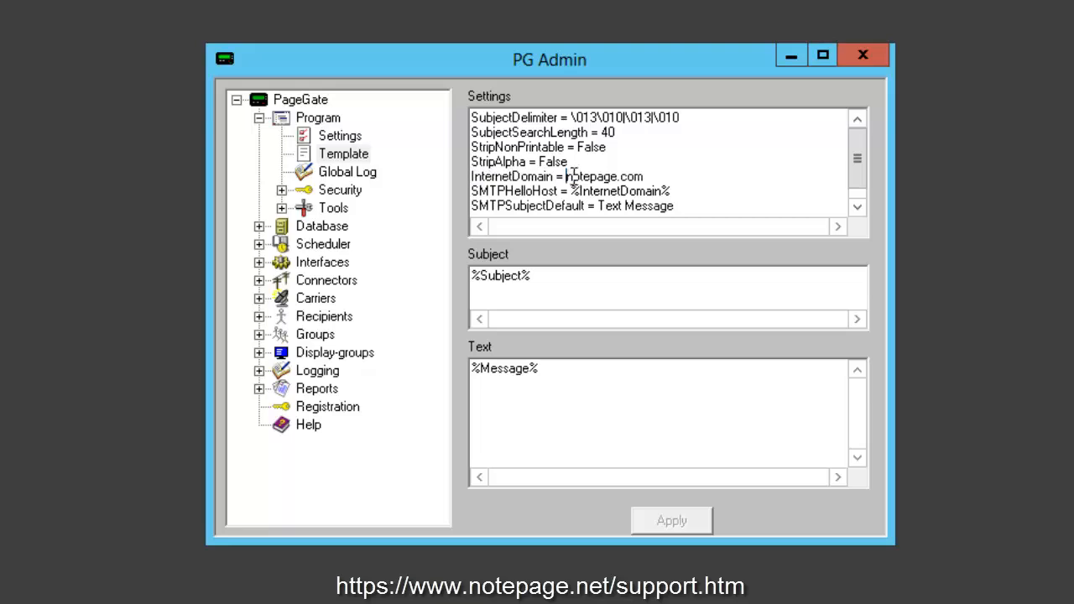
pyautogui.moveTo(574, 177); pyautogui.dragTo(654, 177)
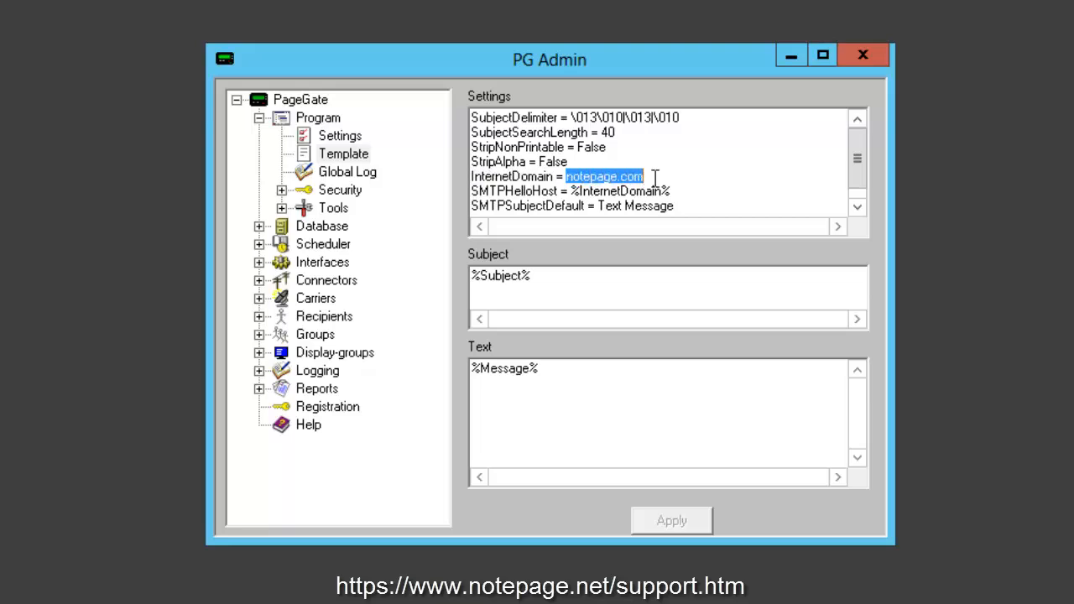
pyautogui.write('publicag')
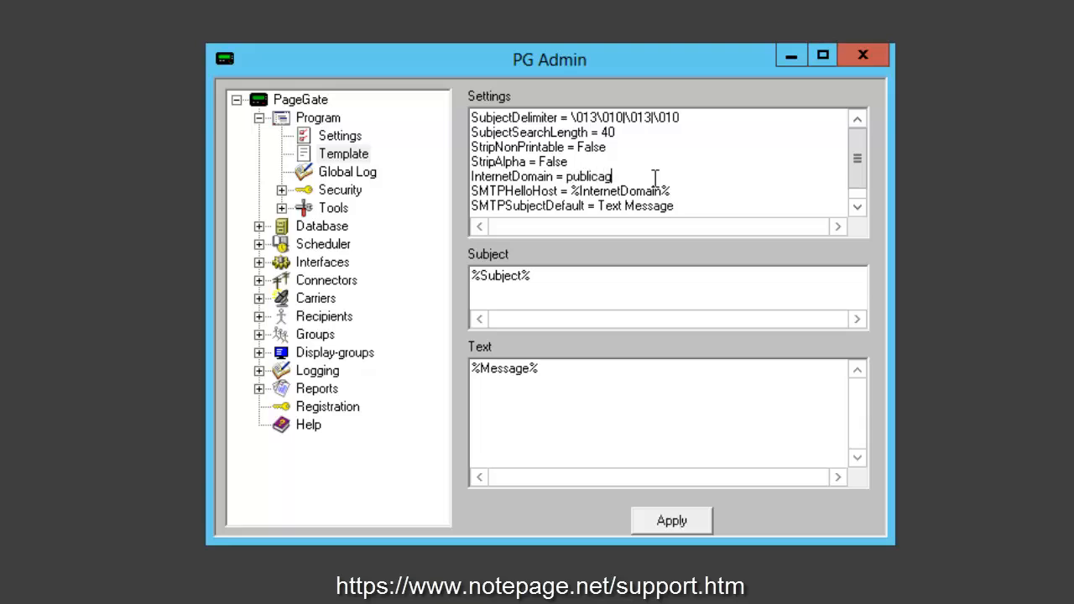
pyautogui.write('ency.state.us')
pyautogui.moveTo(697, 183); pyautogui.dragTo(471, 178)
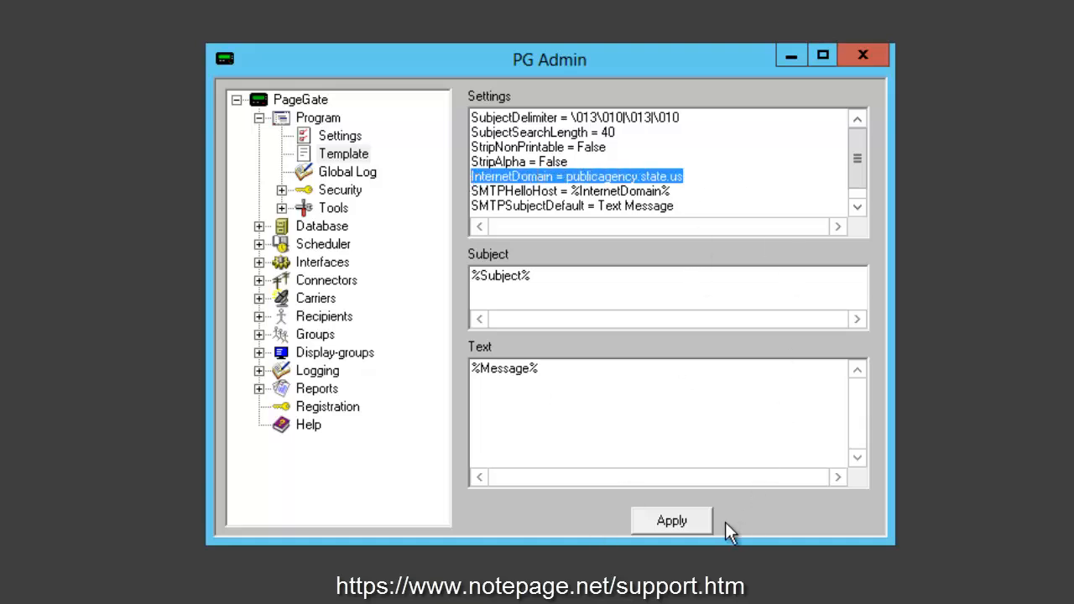
pyautogui.click(700, 527)
pyautogui.click(260, 118)
# - Add a new carrier, name it Verizon, and set its protocol to SMTP
pyautogui.rightClick(315, 211)
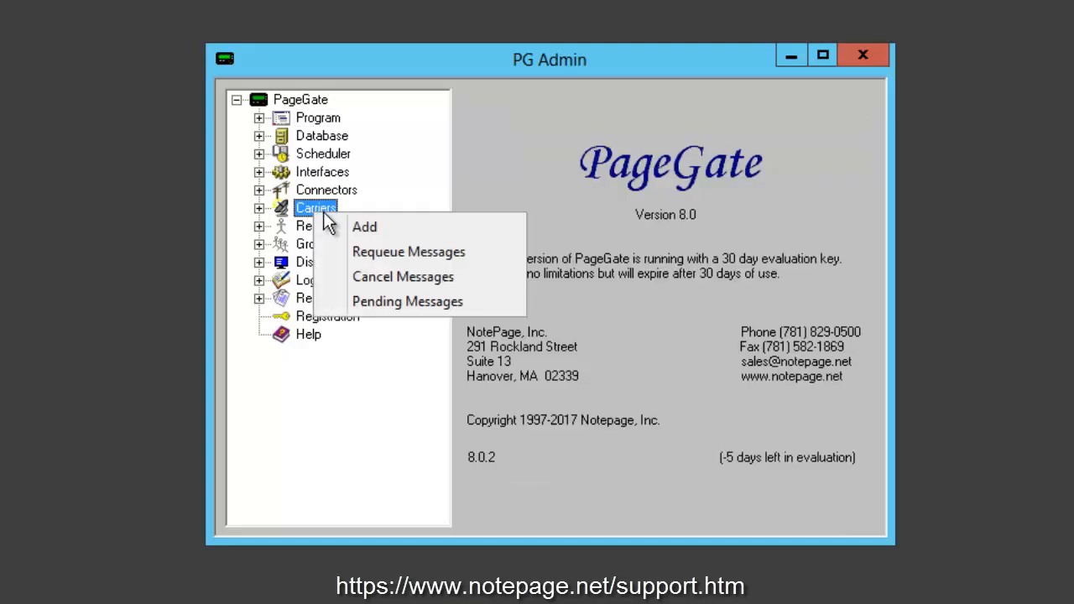
pyautogui.click(451, 234)
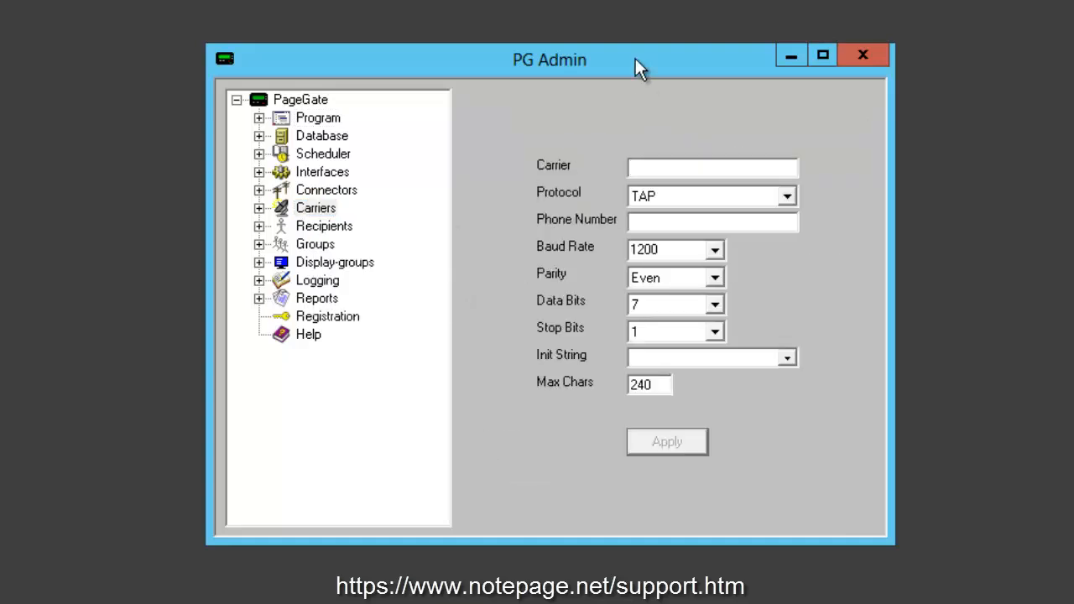
pyautogui.write('ExampleName')
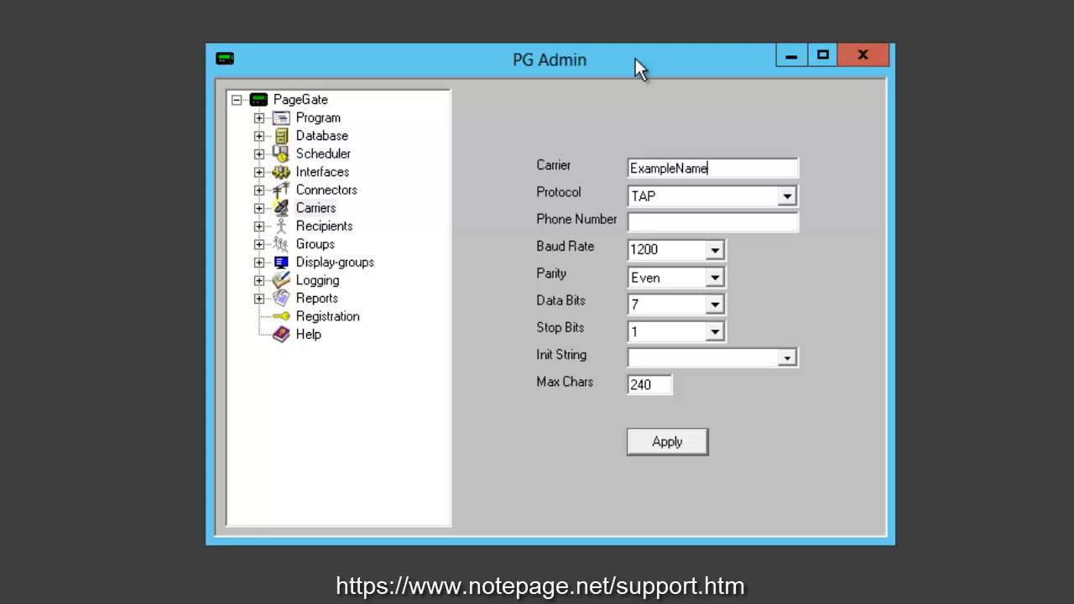
pyautogui.hotkey('shift', 'Home')
pyautogui.write('Verizon')
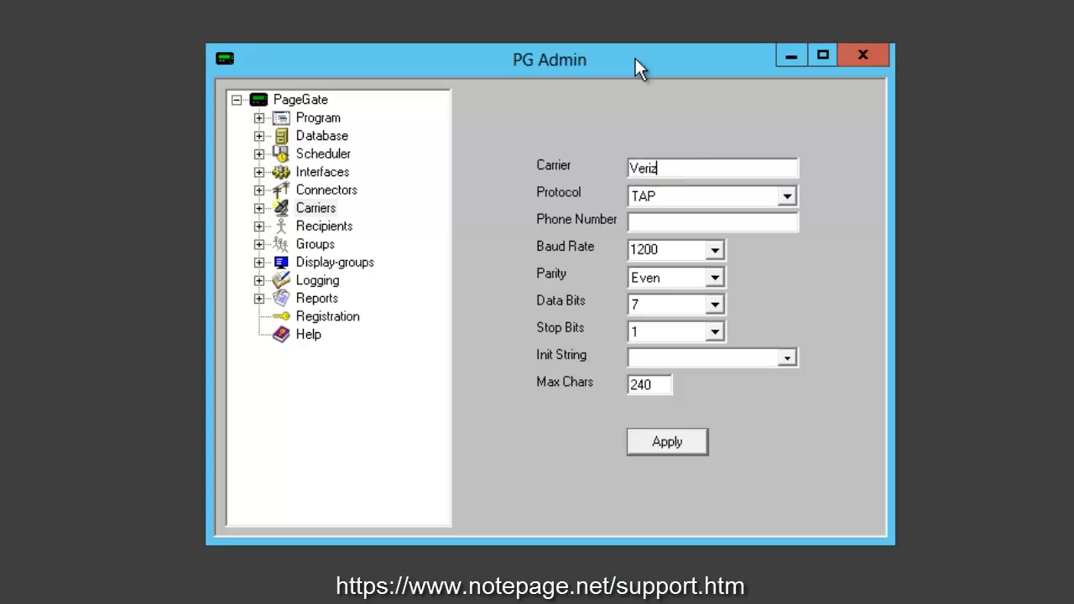
pyautogui.click(787, 199)
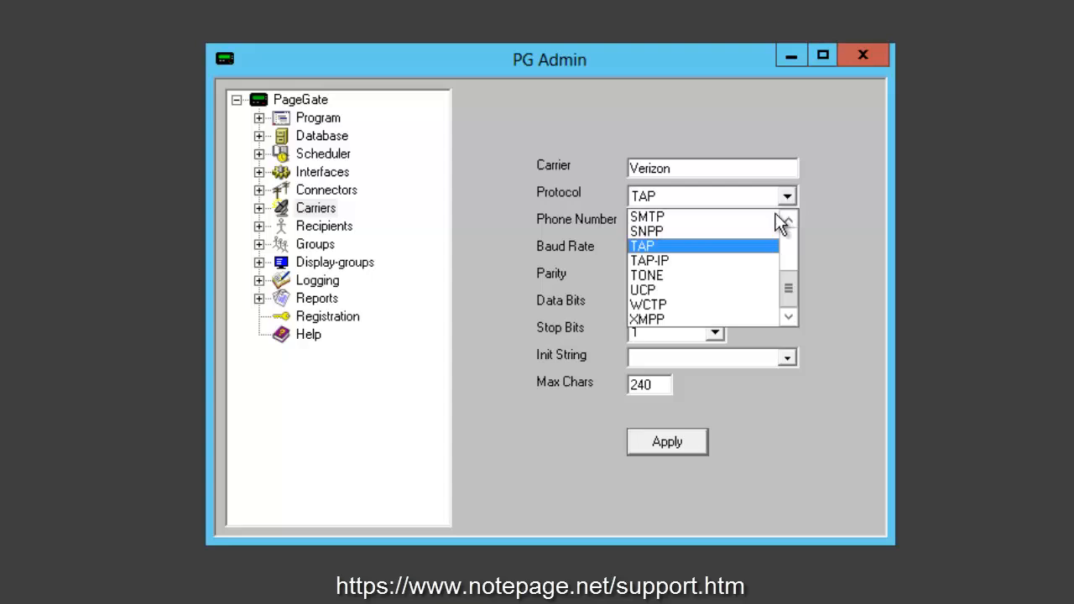
pyautogui.click(748, 213)
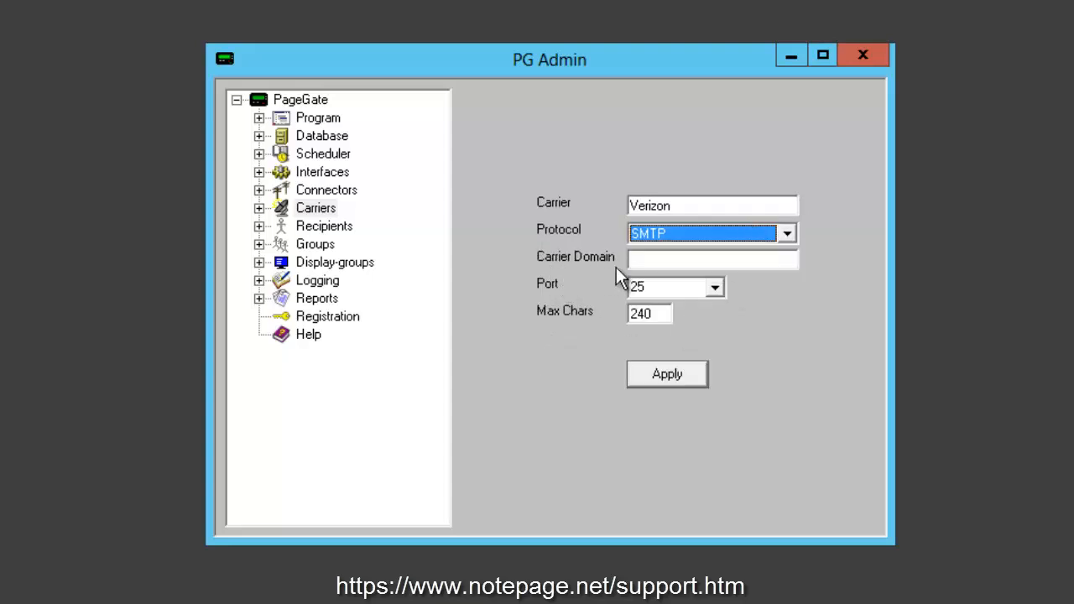
pyautogui.click(665, 259)
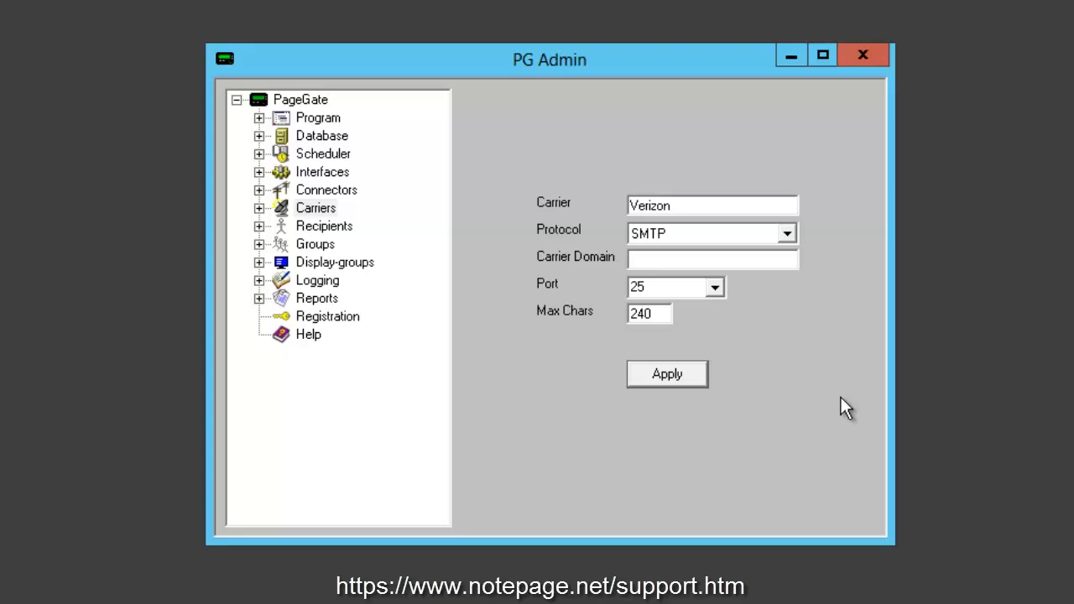
# - Enter vtext.com as the Verizon carrier's domain
pyautogui.moveTo(684, 202); pyautogui.dragTo(490, 196)
pyautogui.click(675, 258)
pyautogui.write('vtext.com')
pyautogui.moveTo(710, 261); pyautogui.dragTo(553, 268)
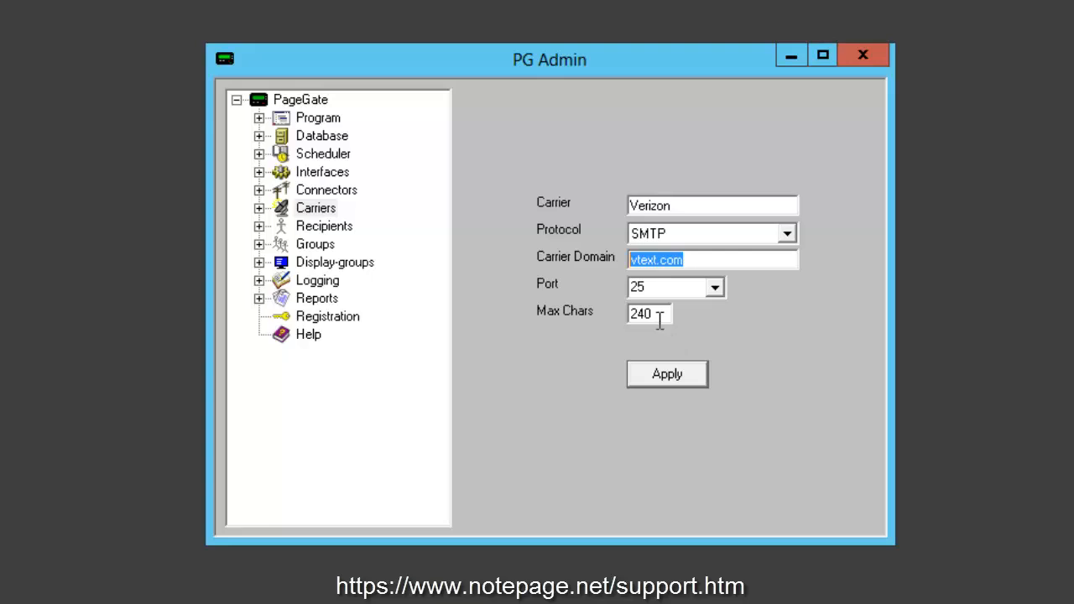
# - Set Max Chars to 160 and apply to save the Verizon carrier
pyautogui.moveTo(660, 313); pyautogui.dragTo(612, 312)
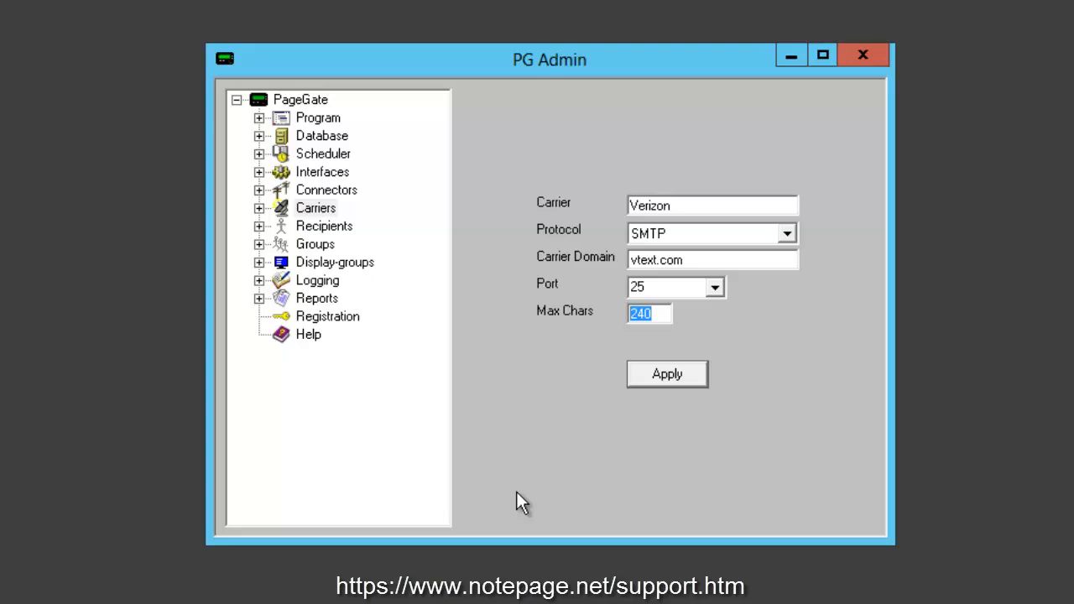
pyautogui.write('160')
pyautogui.hotkey('shift', 'Home')
pyautogui.write('240')
pyautogui.hotkey('shift', 'Home')
pyautogui.write('6000')
pyautogui.hotkey('shift', 'Home')
pyautogui.write('160')
pyautogui.click(684, 383)
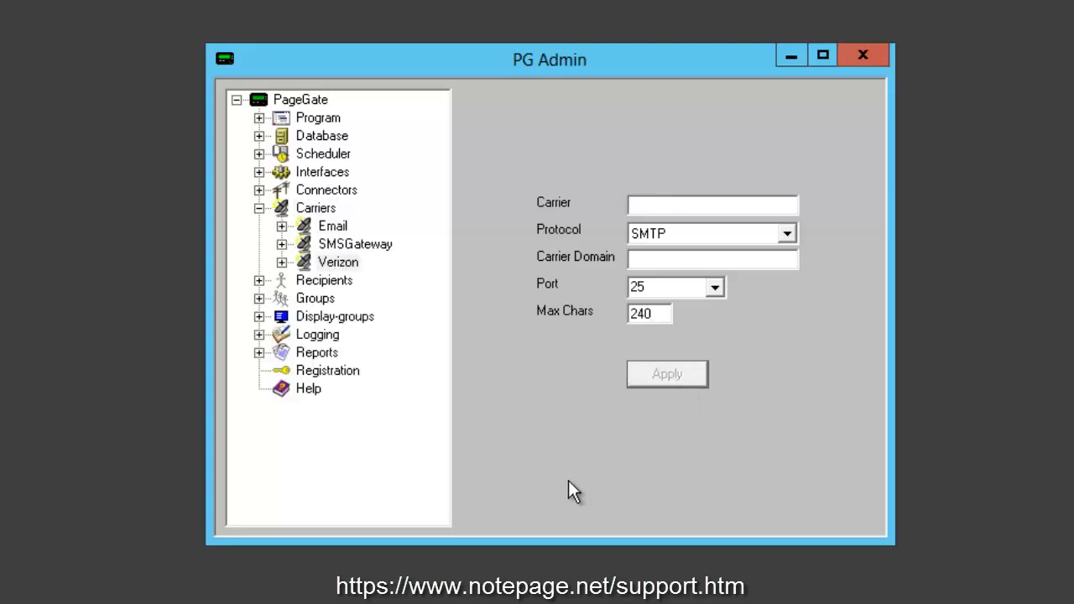
# - Add a recipient named 'Example Verizon Recipient' and assign it the Verizon carrier
pyautogui.rightClick(350, 290)
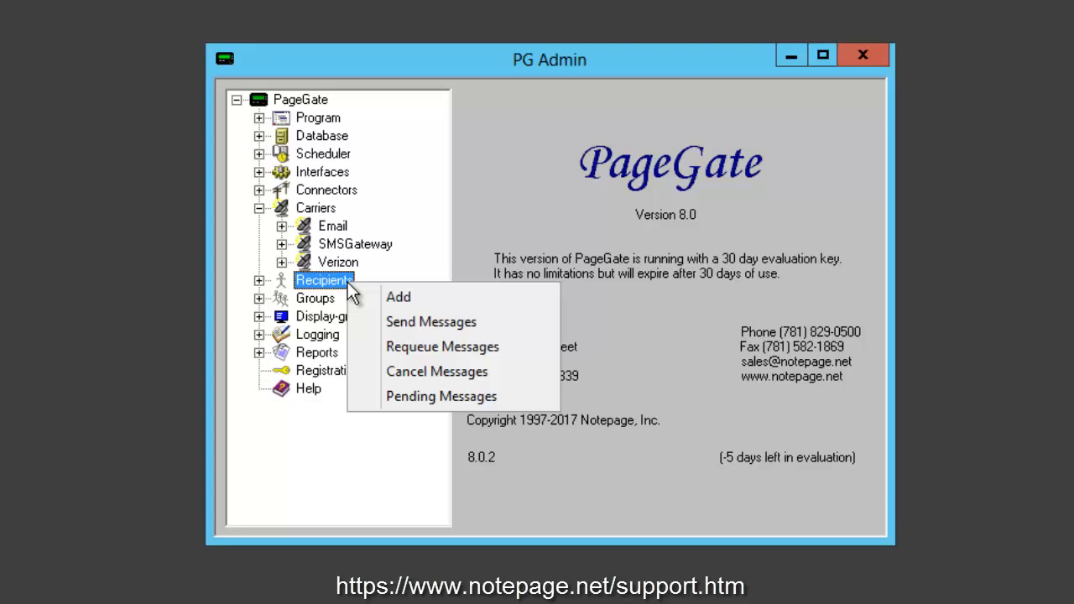
pyautogui.click(458, 297)
pyautogui.write('Ex')
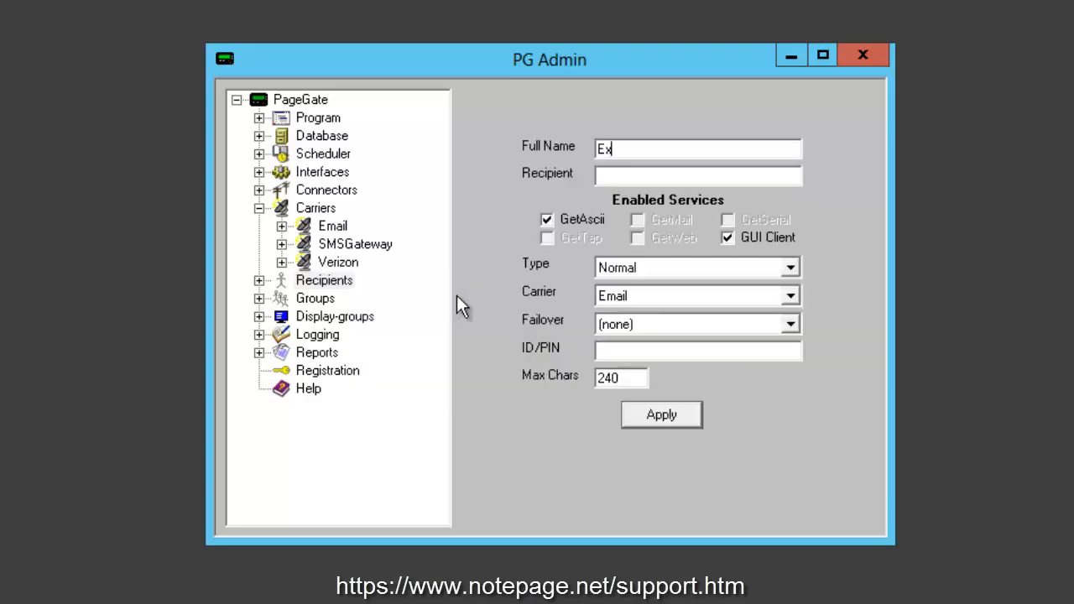
pyautogui.write('ample Verizon Recipient')
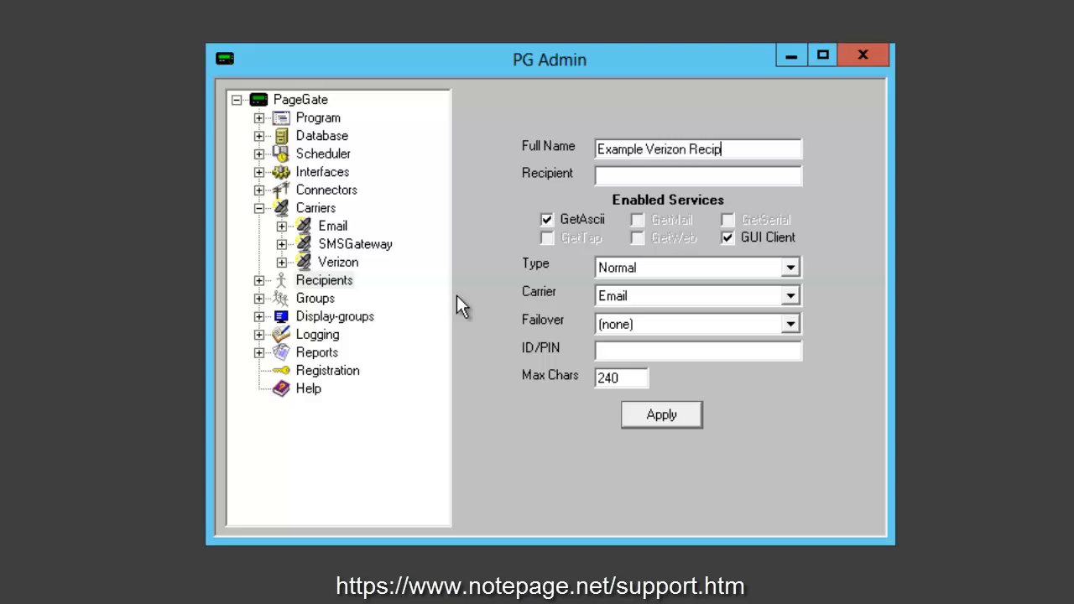
pyautogui.click(720, 298)
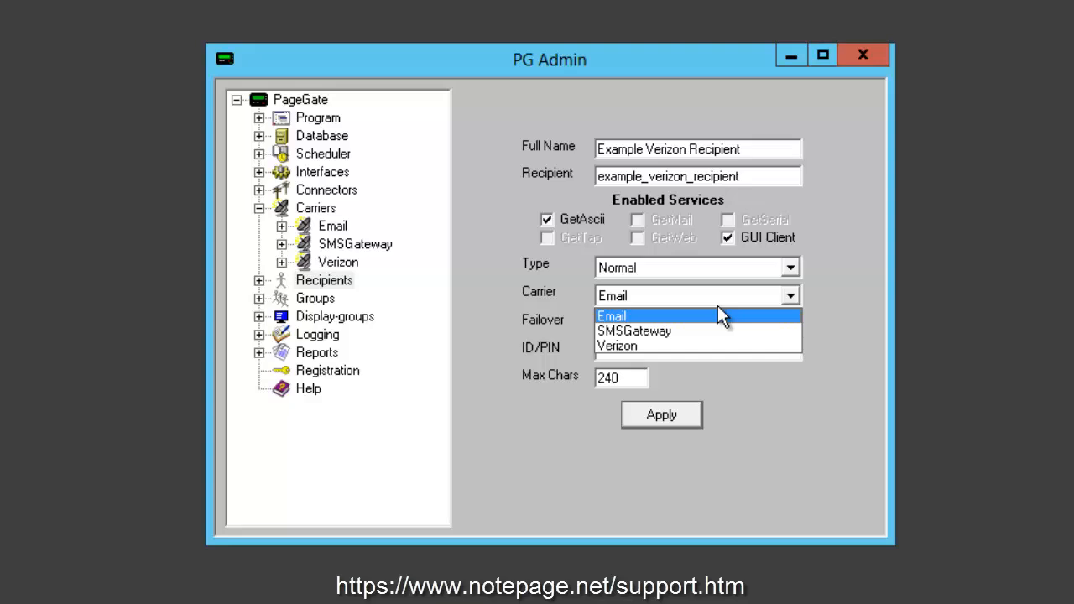
pyautogui.click(688, 346)
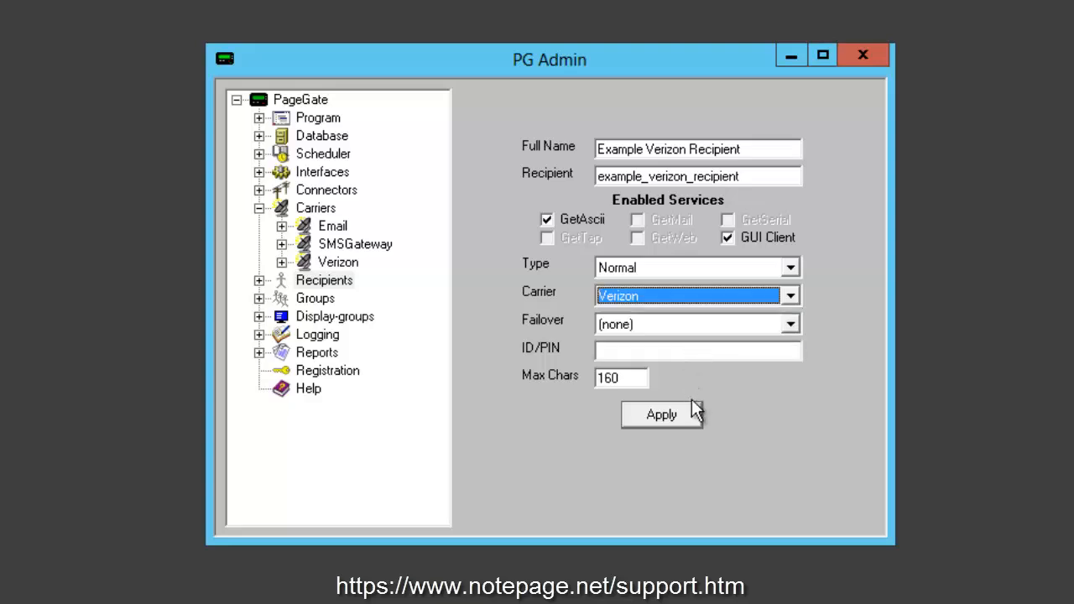
# - Enter the recipient's phone number as the ID/PIN
pyautogui.click(721, 351)
pyautogui.write('ema')
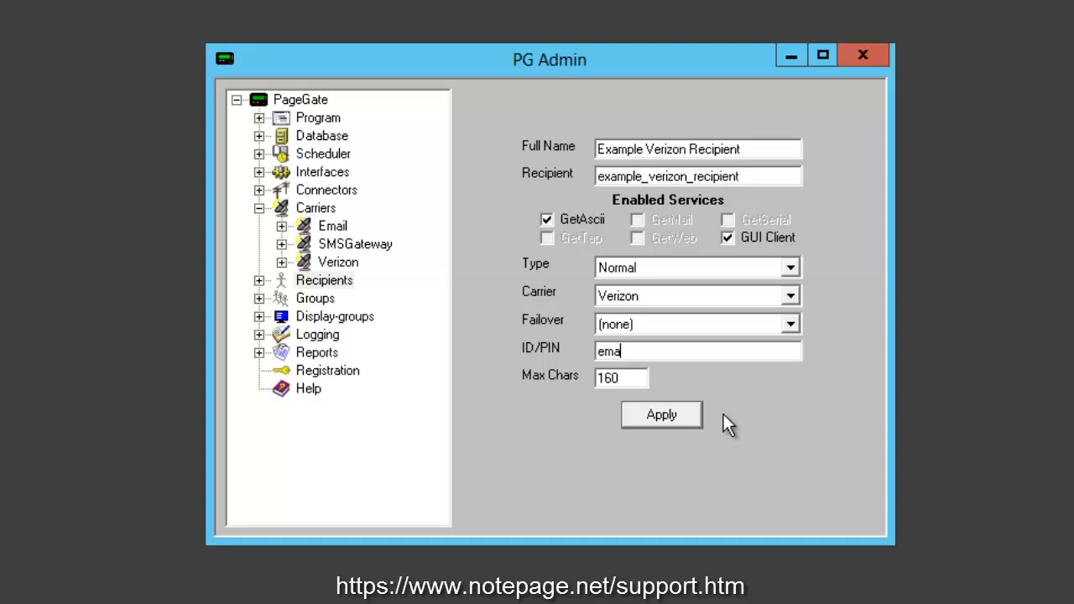
pyautogui.write('il@hereifemail')
pyautogui.hotkey('shift', 'Home')
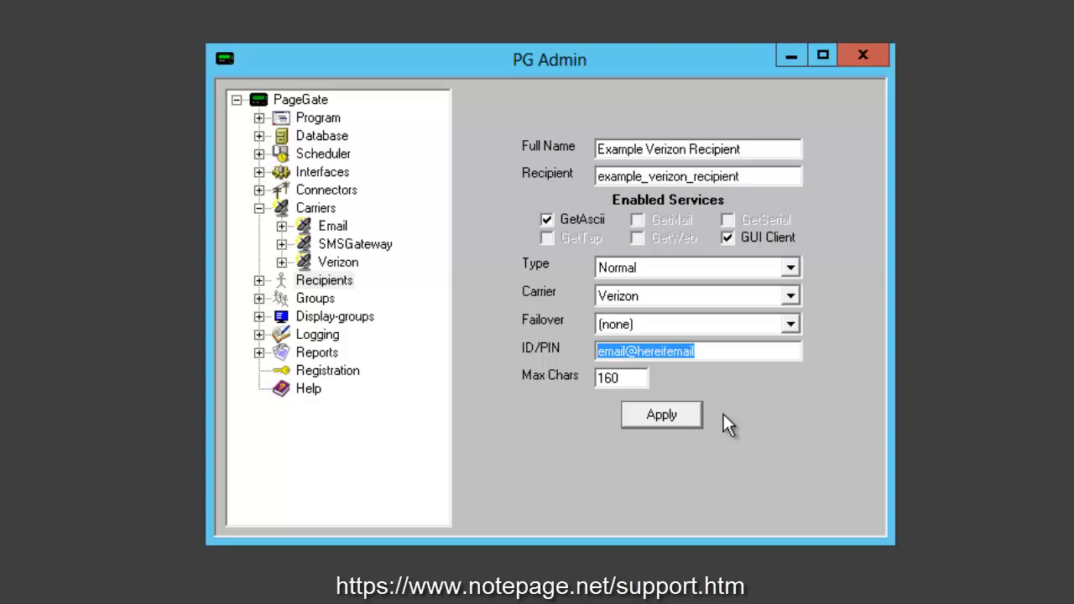
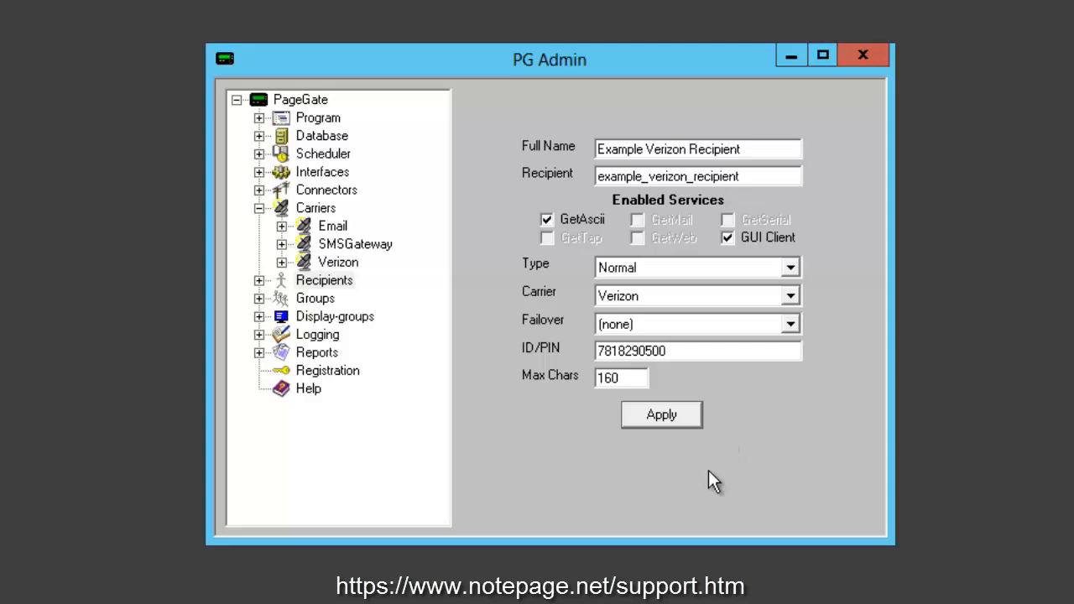
pyautogui.click(601, 376)
# - Set the recipient's Max Chars to 500 and apply to add it
pyautogui.write('500')
pyautogui.click(681, 411)
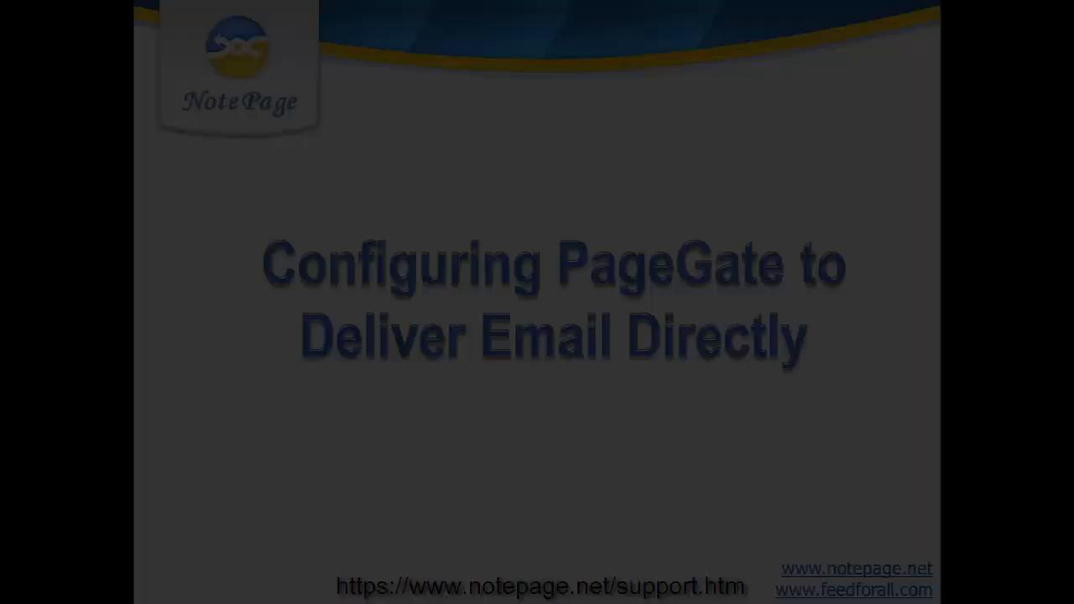